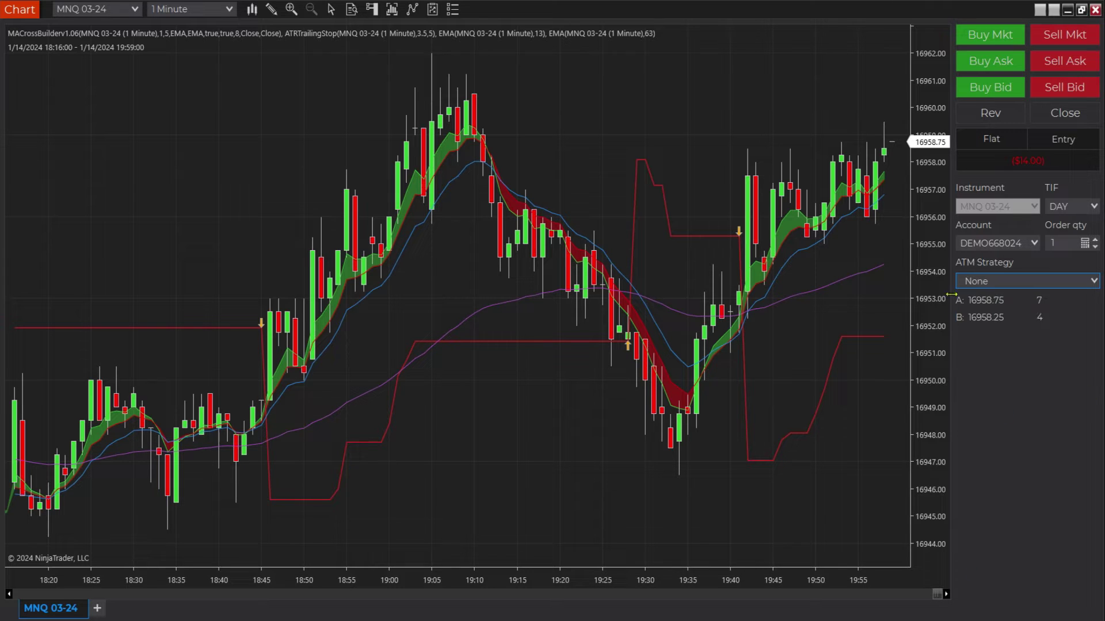
- Choose a Custom ATM strategy for 1 contract, parameters in Ticks, with a 4-tick stop loss
click(1055, 283)
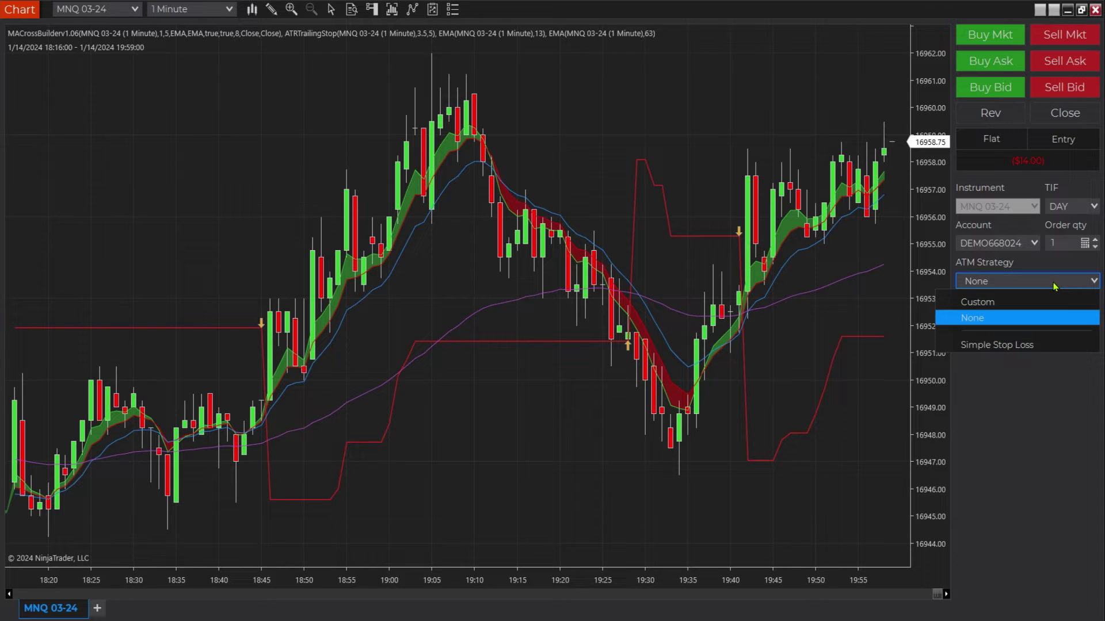
click(999, 308)
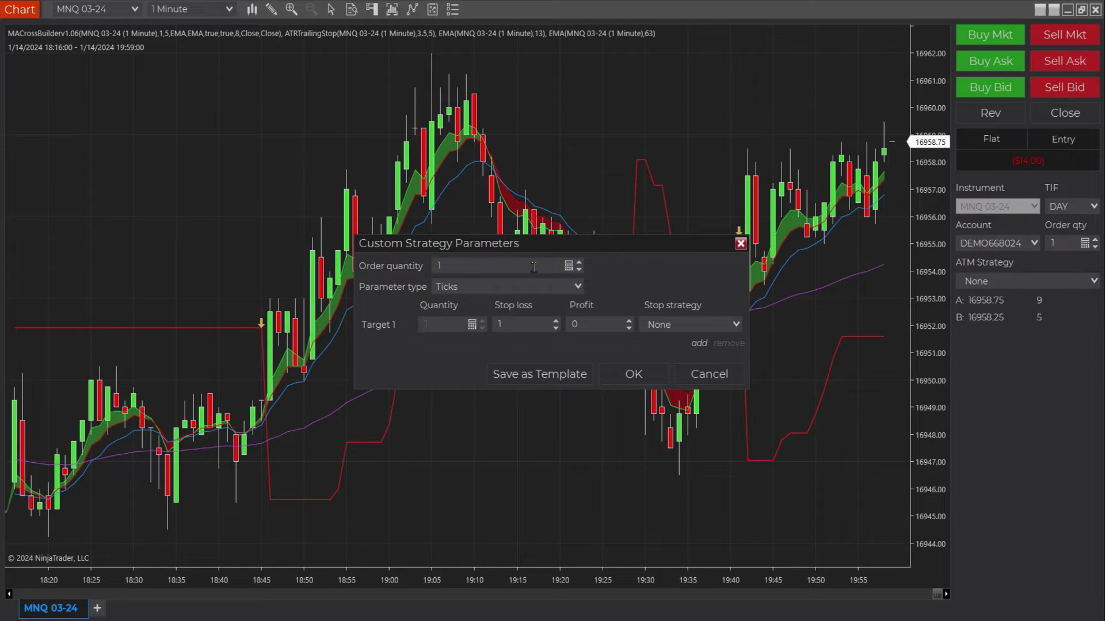
click(454, 266)
click(511, 320)
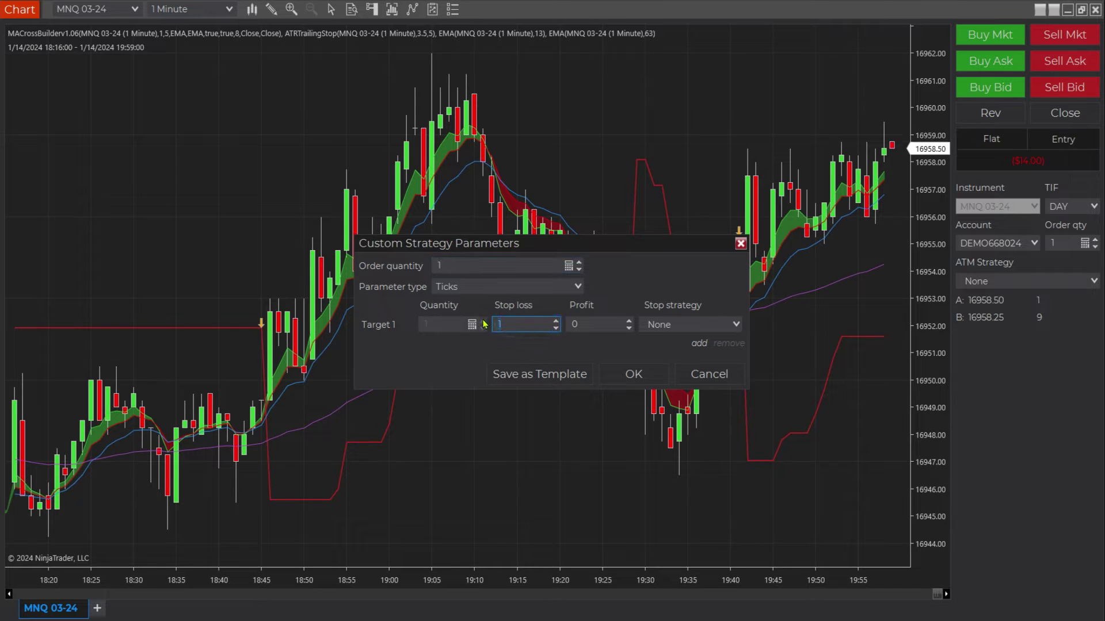
text(4)
click(486, 287)
click(634, 279)
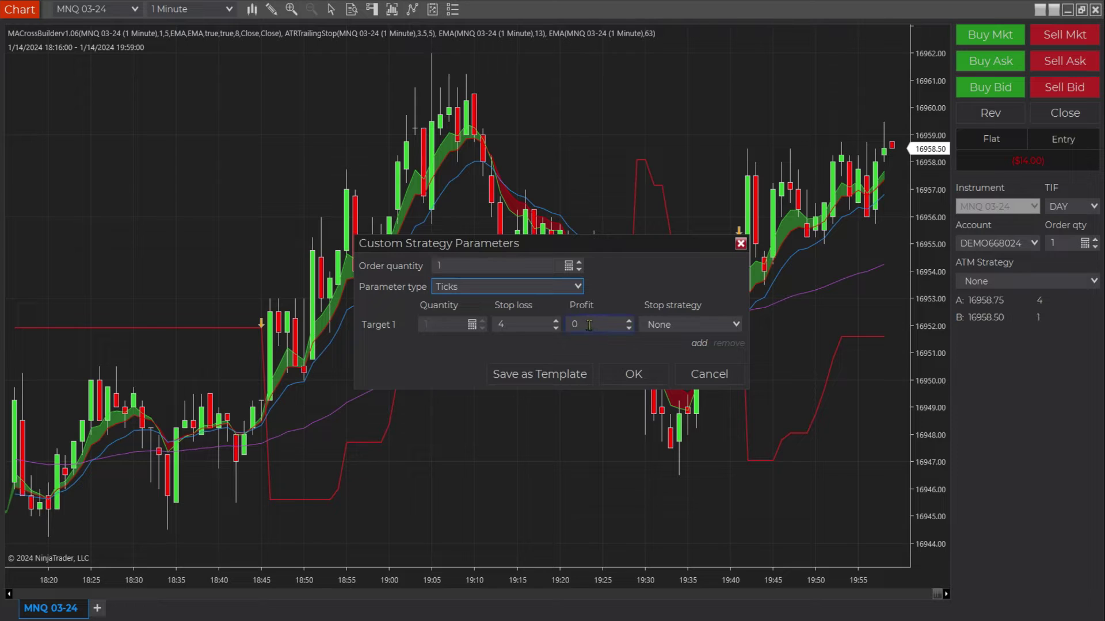
click(504, 326)
click(643, 374)
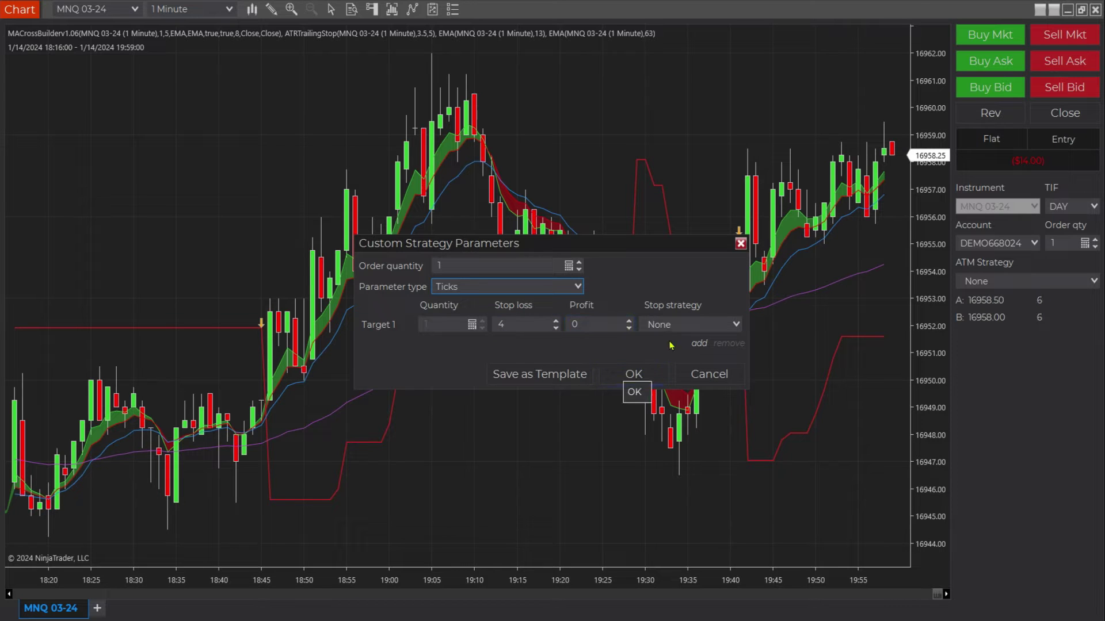
click(682, 324)
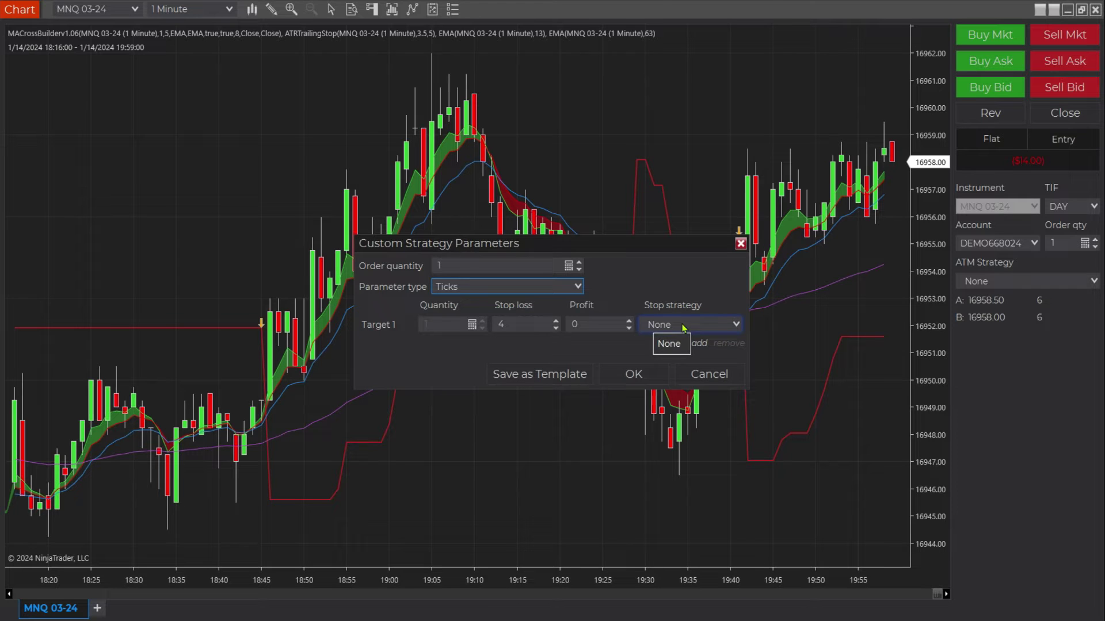
click(683, 326)
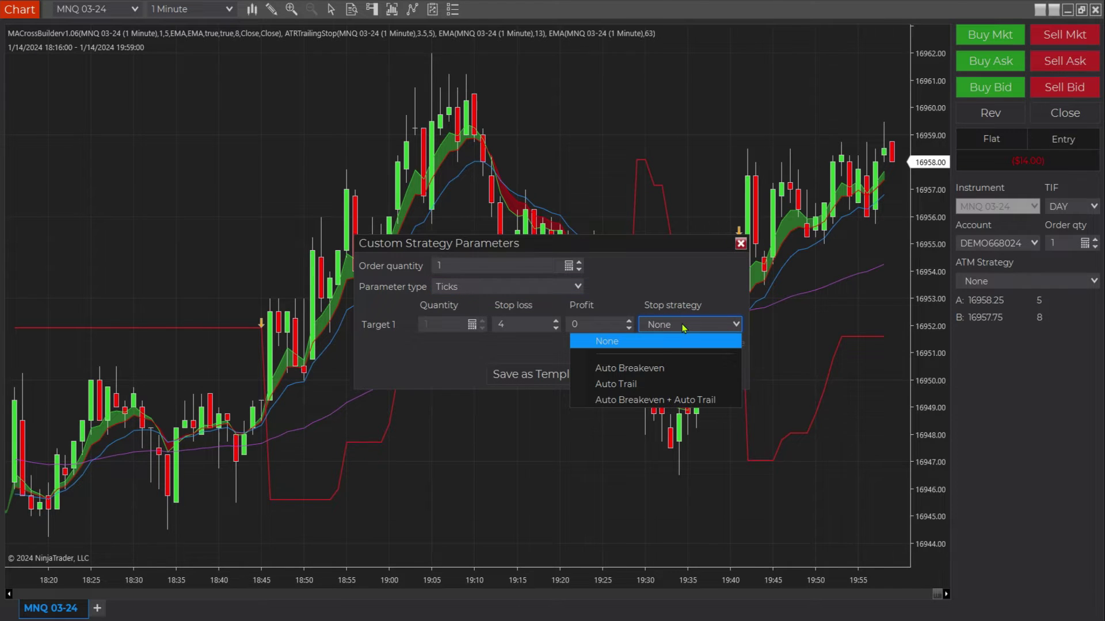
- Select the Auto Breakeven + Auto Trail stop strategy with breakeven Profit Trigger 4 and Plus 1
click(649, 407)
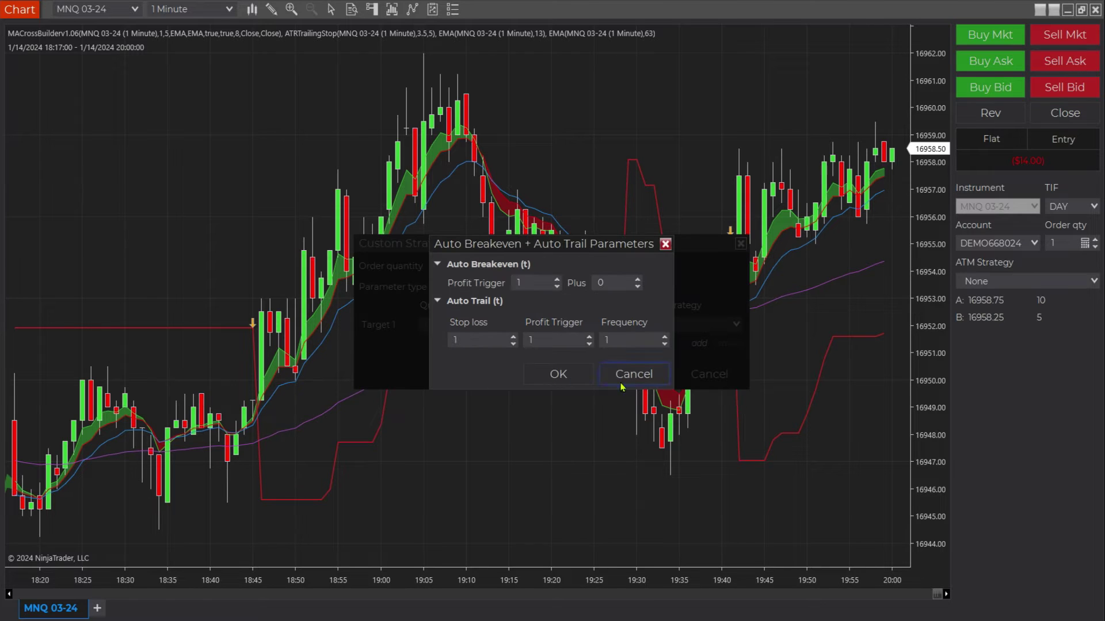
click(527, 282)
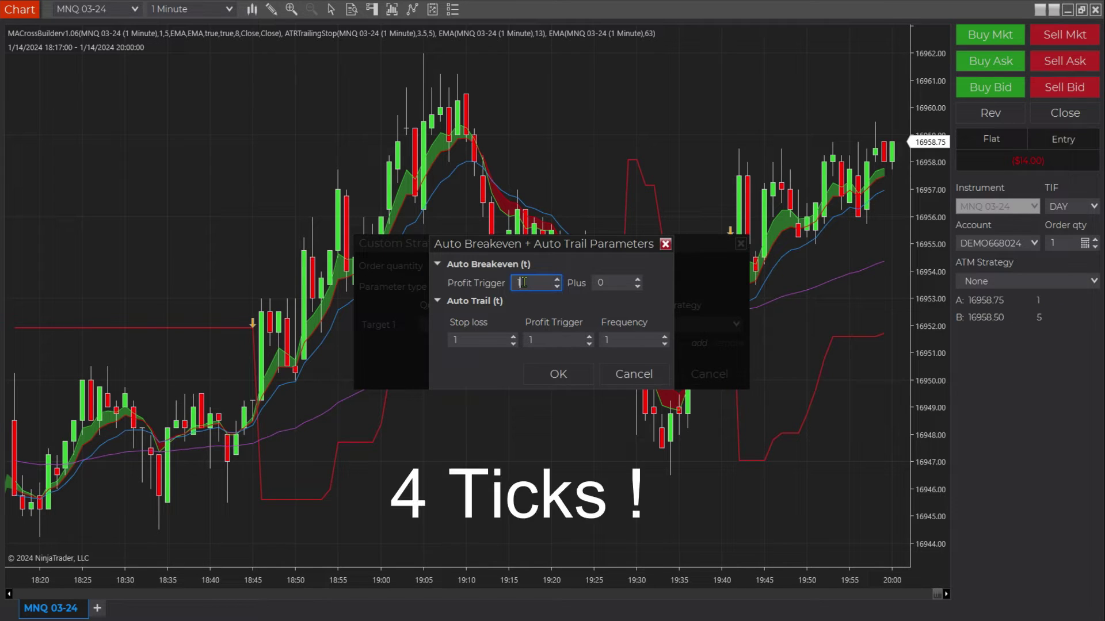
click(521, 282)
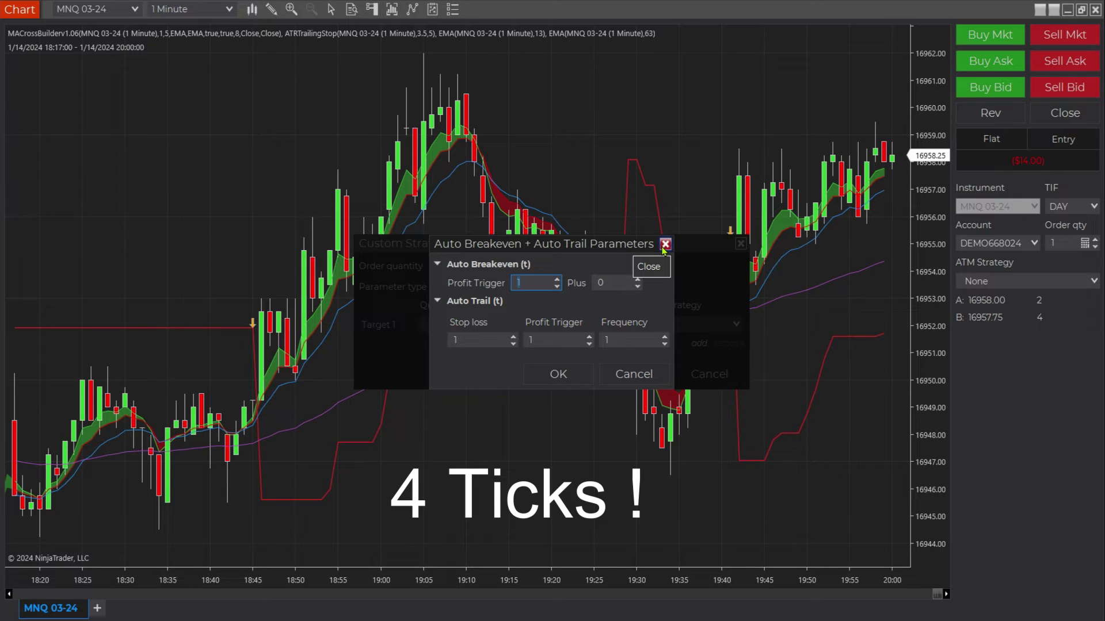
double_click(526, 283)
text(4)
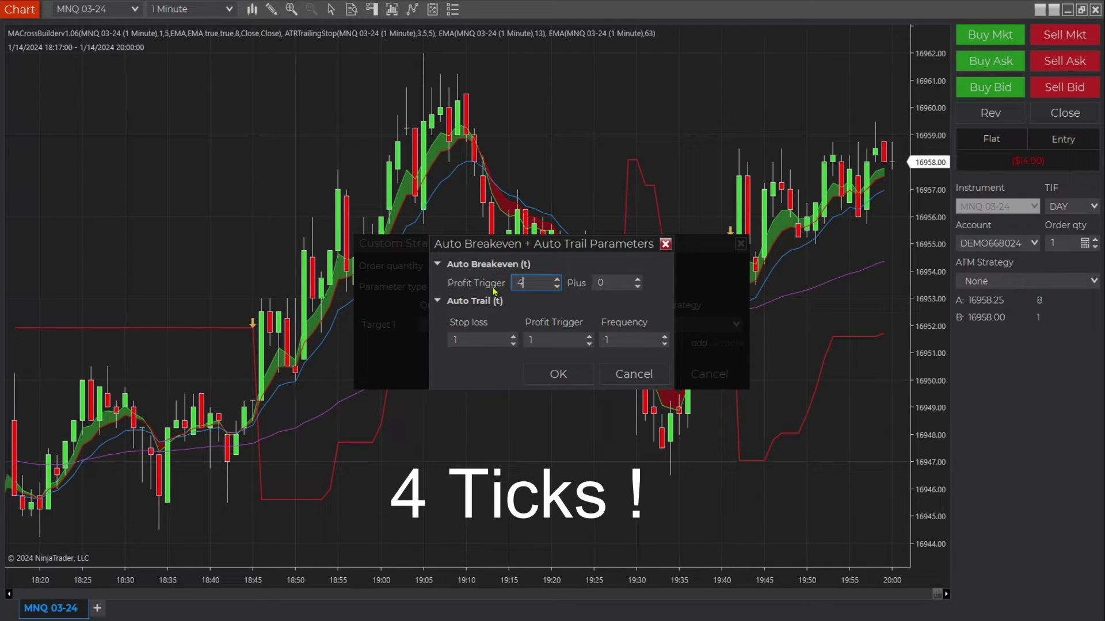
click(603, 282)
click(609, 283)
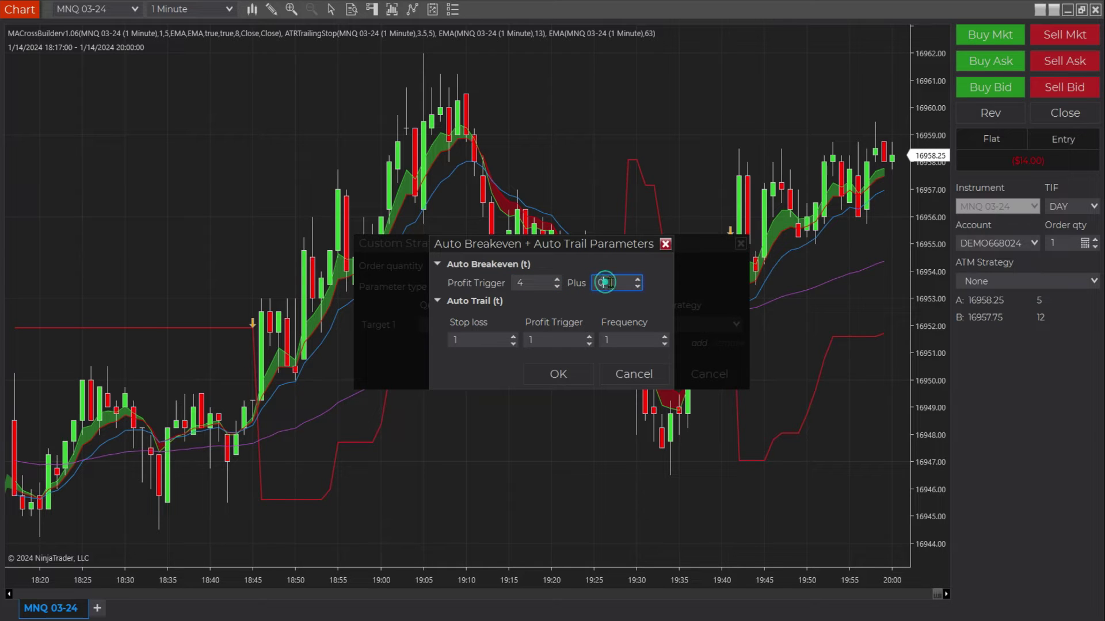
text(1)
- Set trail Stop loss 3, Profit Trigger 6, Frequency 1, and confirm both parameter dialogs
click(471, 339)
double_click(471, 339)
text(3)
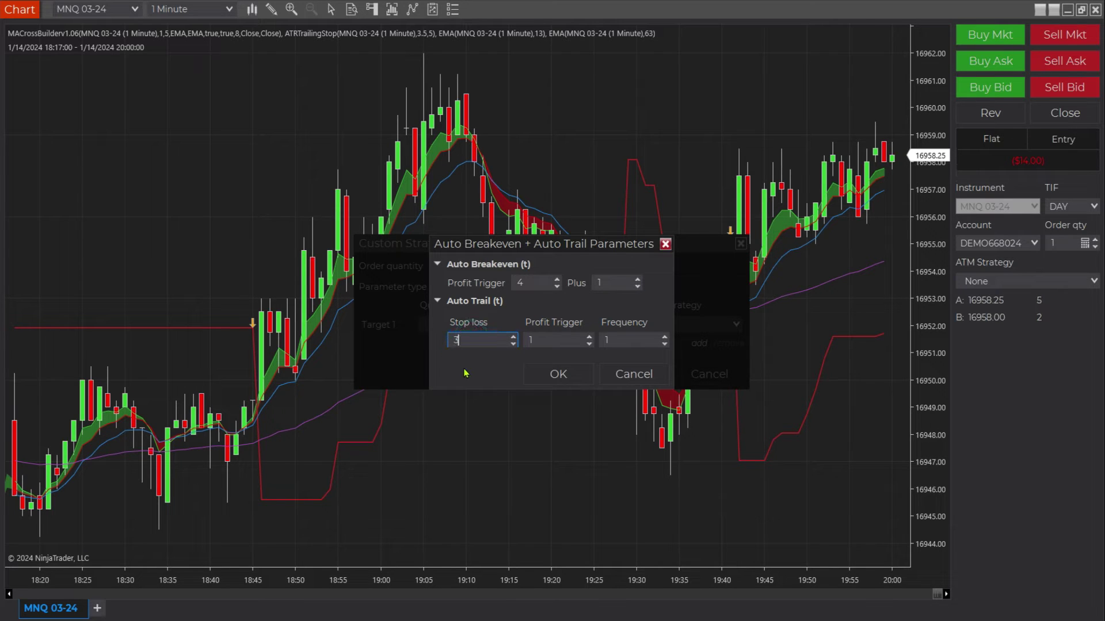
double_click(547, 340)
text(6)
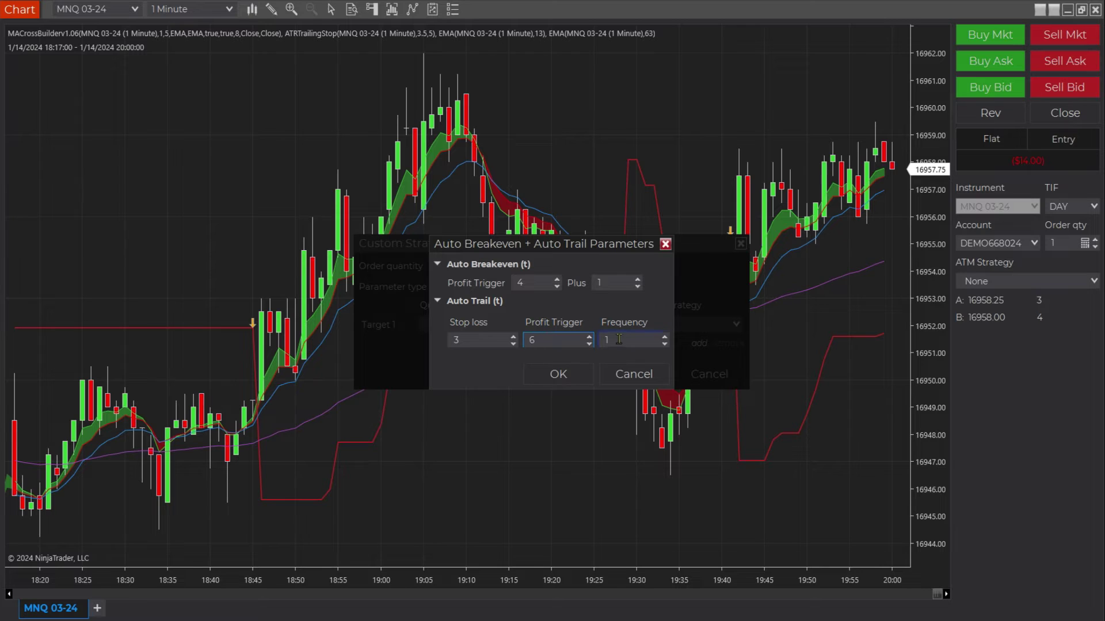
double_click(618, 339)
text(1)
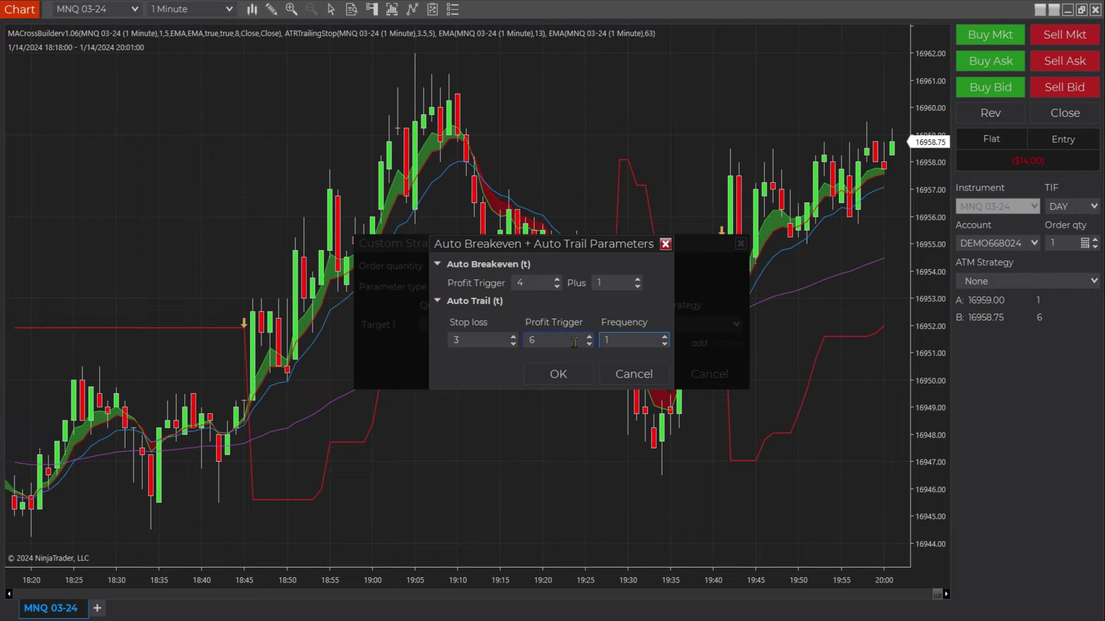
click(574, 373)
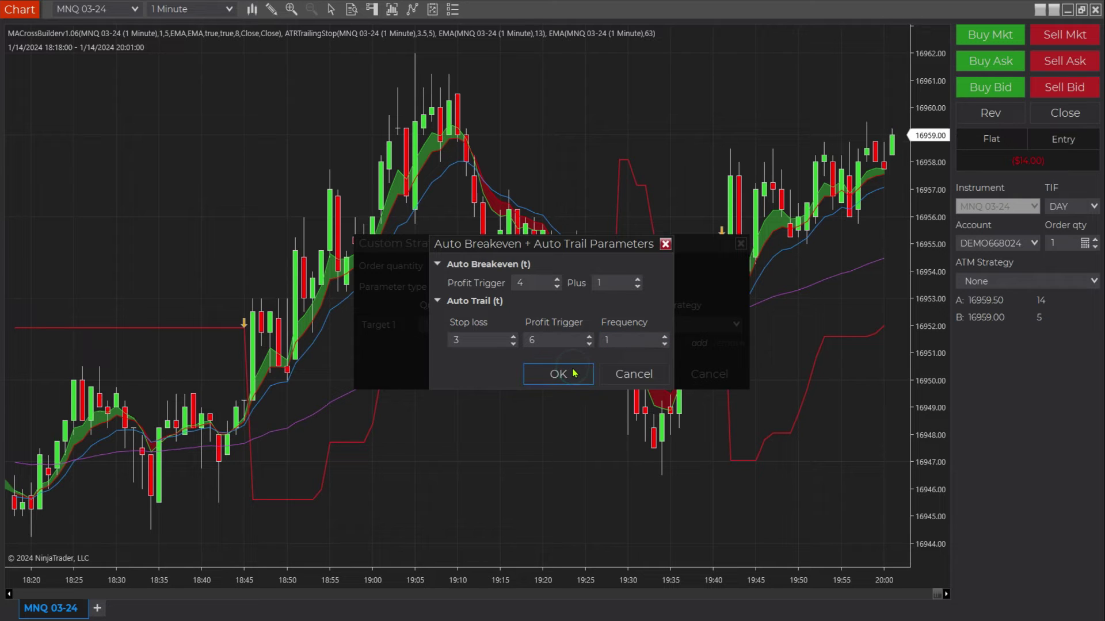
click(573, 374)
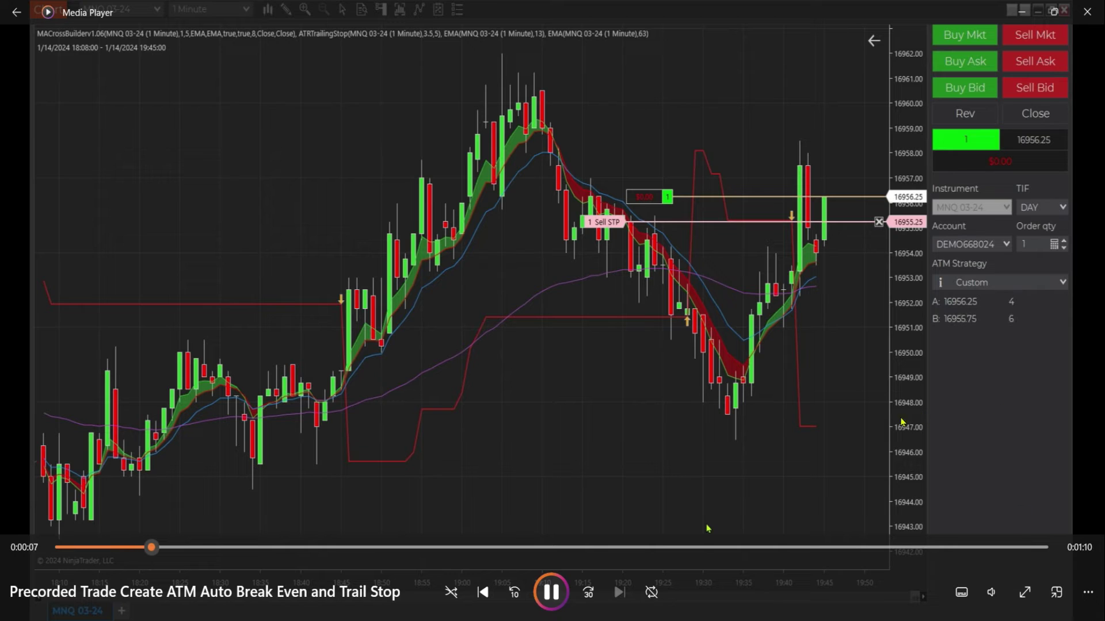
key(space)
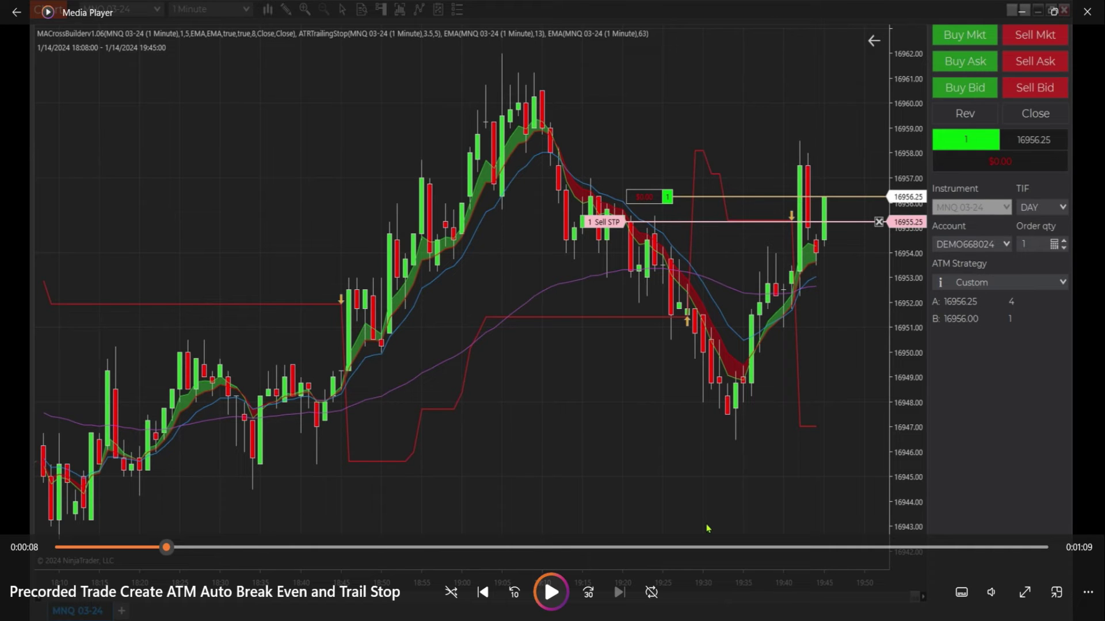
click(553, 602)
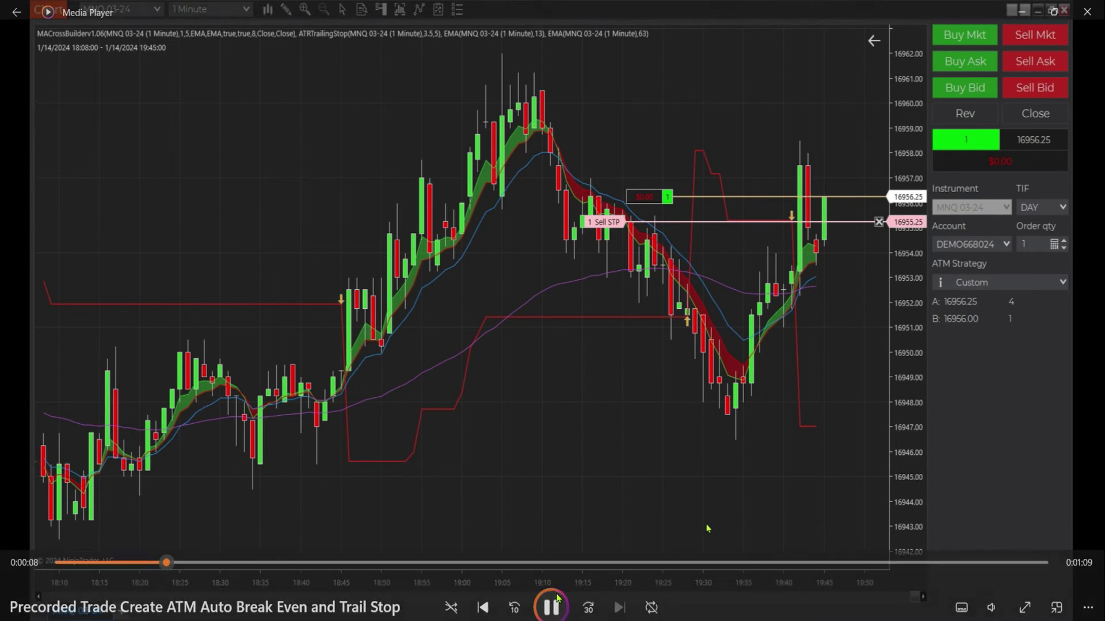
- Let the recorded trade play until the long is up $1.50 at 16957.00
mouse_move(640, 569)
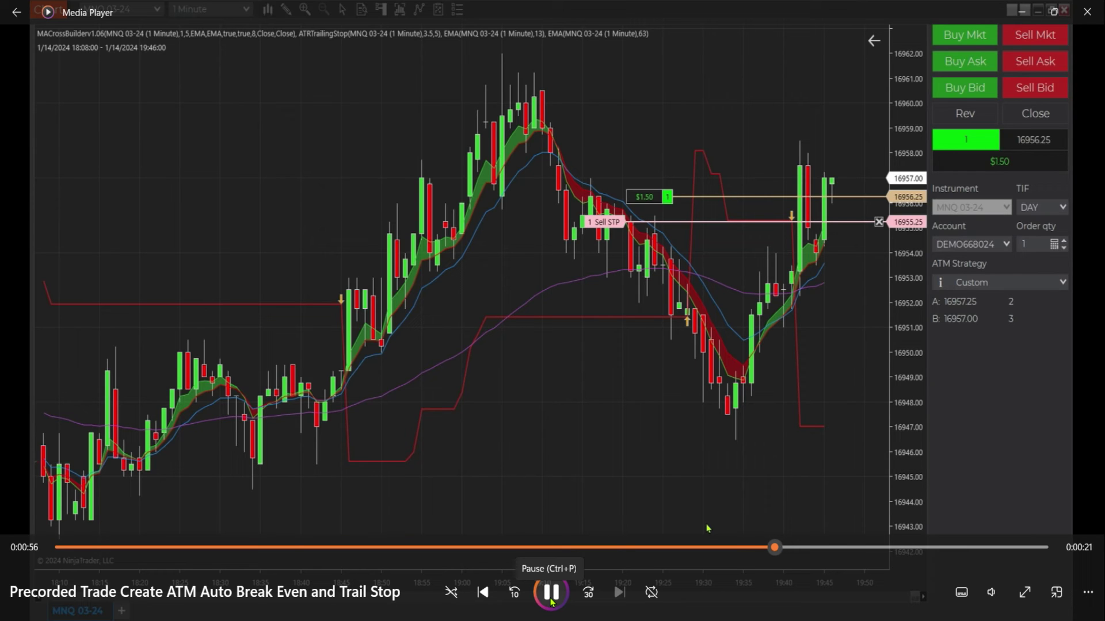
- Pause the recording with the stop at breakeven plus one tick (16956.50), then resume playback
click(551, 601)
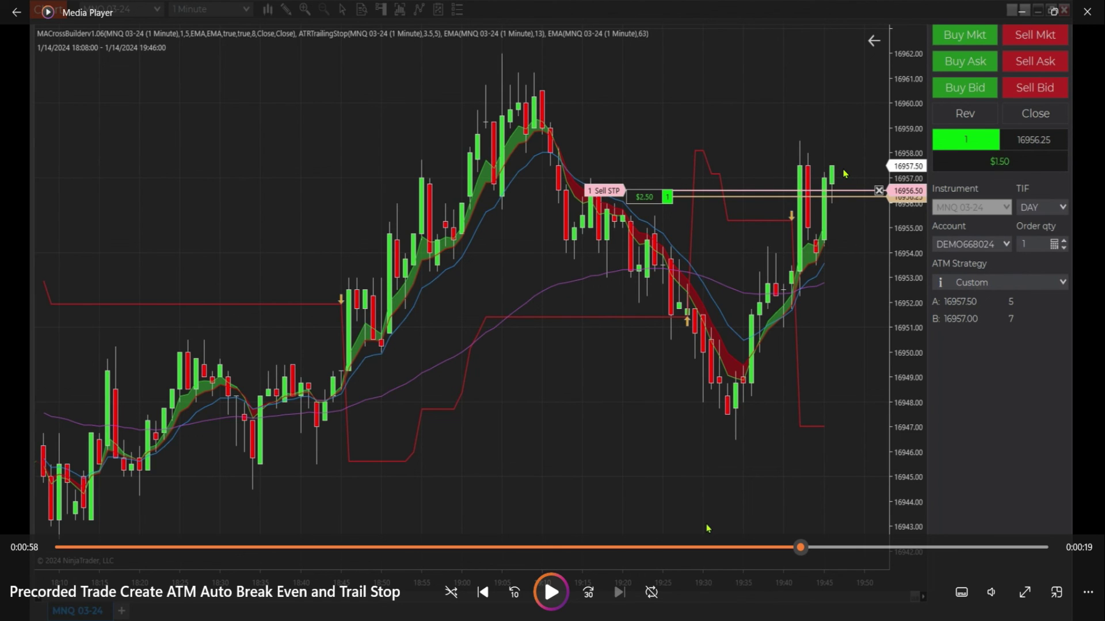
click(551, 592)
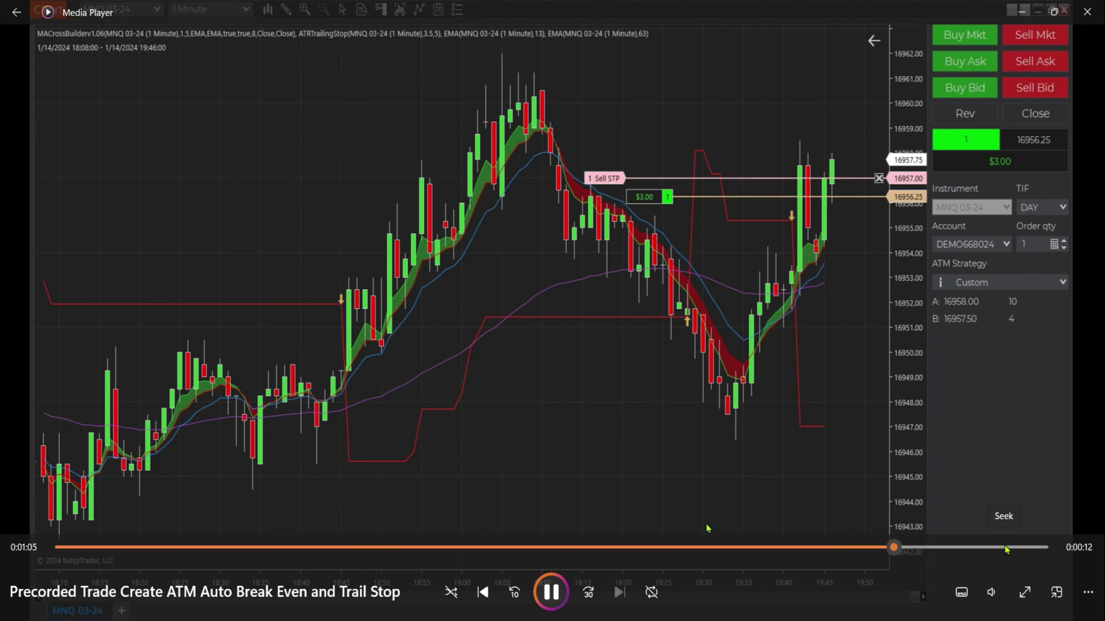
- Pause the recording where the stop has trailed to 16957.00 with $3.00 open profit
click(545, 602)
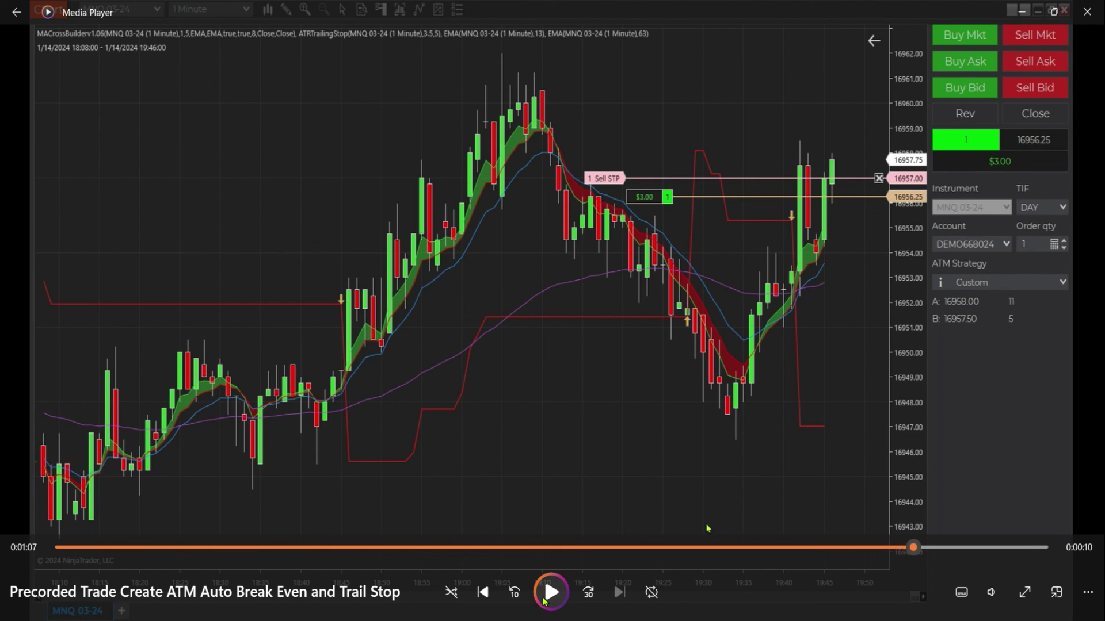